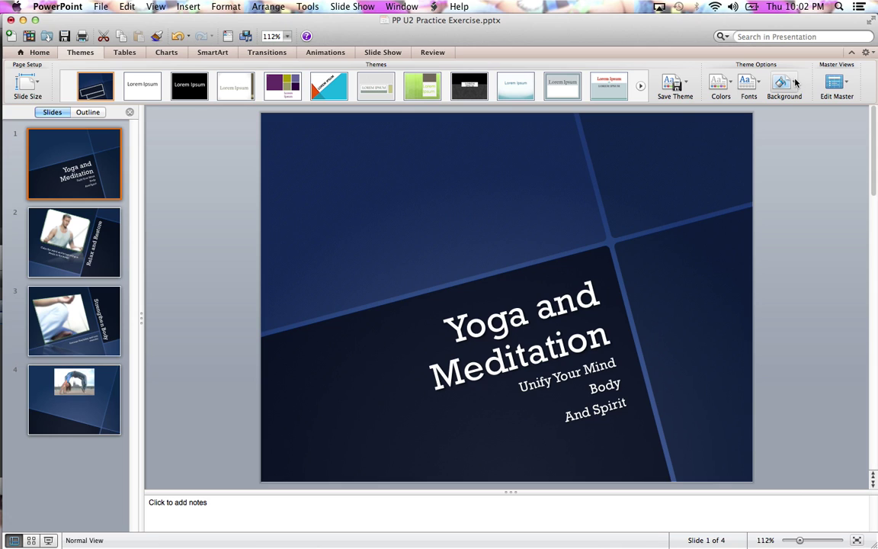
Apply the medium-blue gradient background style from the second row of background styles to the presentation
left_click(795, 87)
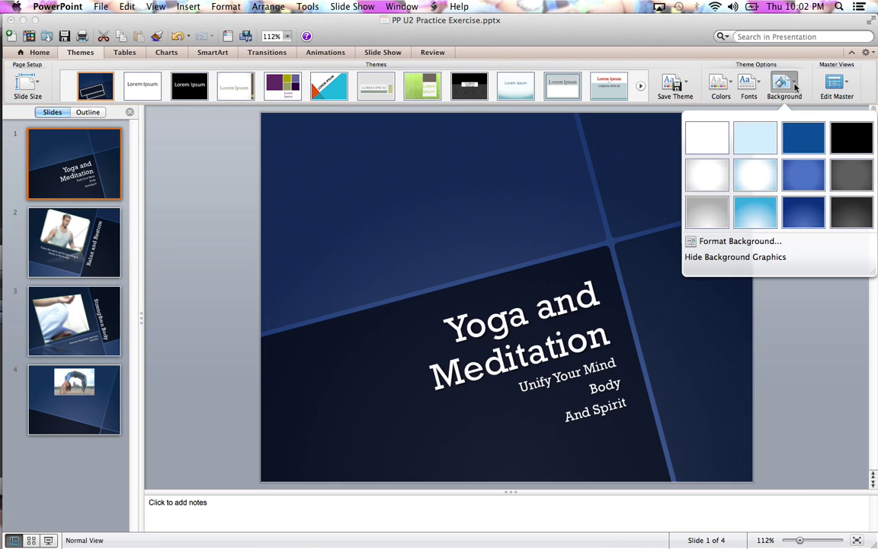
left_click(807, 178)
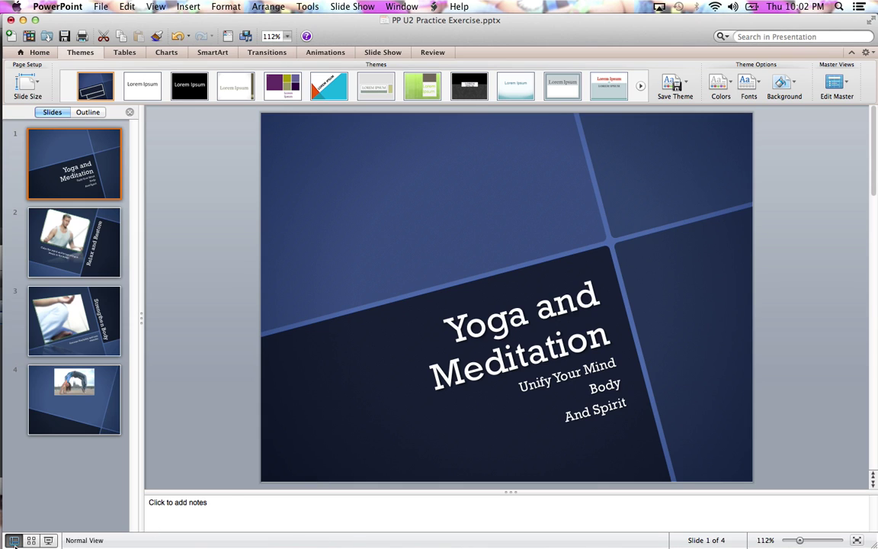
Fill the background of slide 4 with the Denim texture, applying it to that slide only
left_click(75, 417)
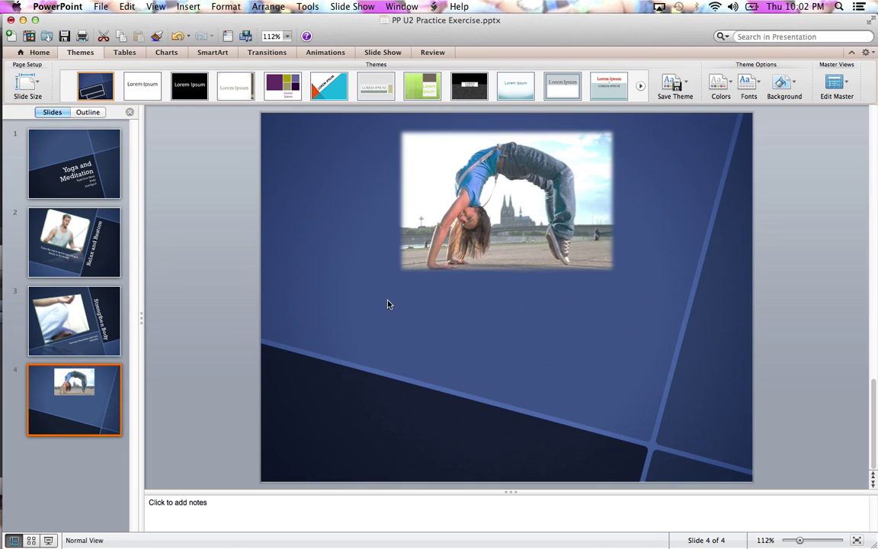
right_click(388, 304)
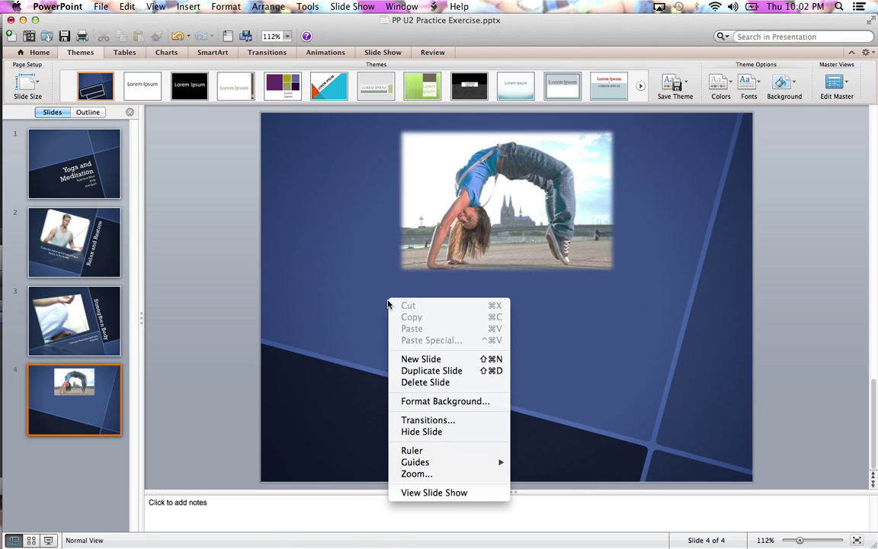
left_click(425, 400)
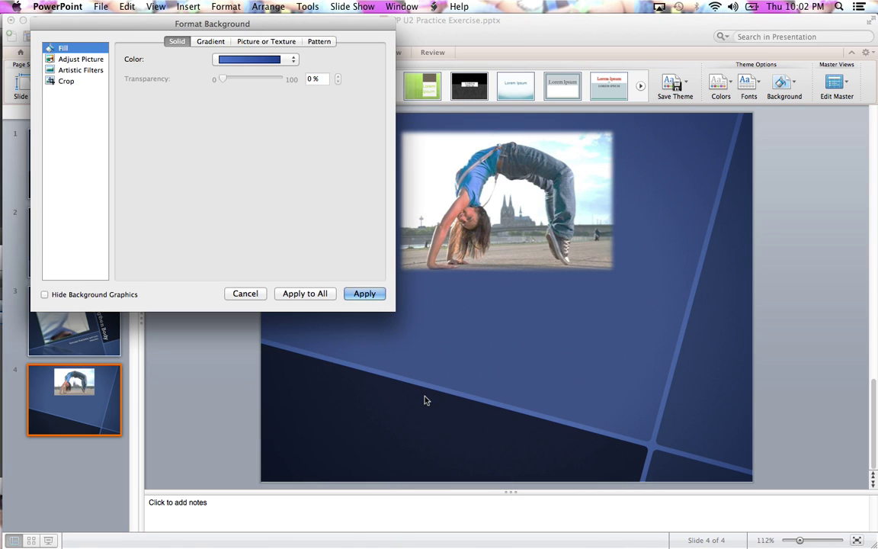
left_click(266, 42)
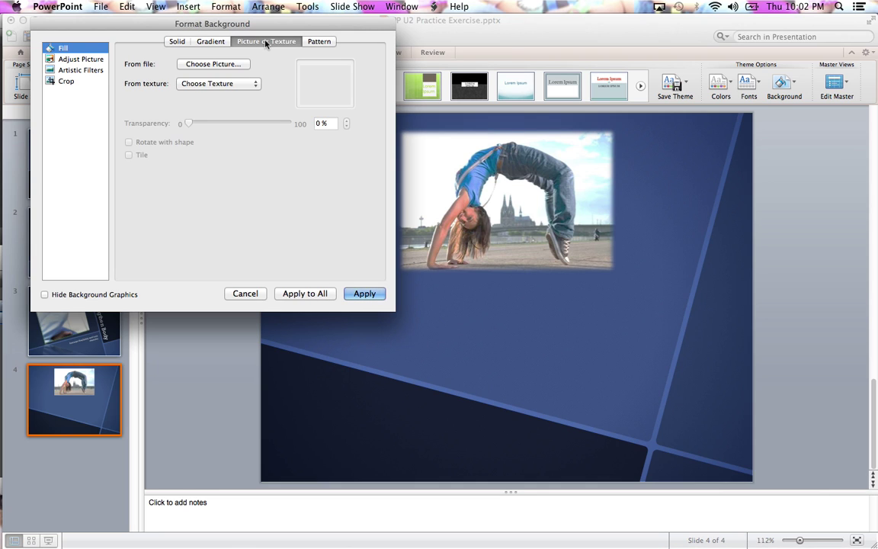
left_click(254, 84)
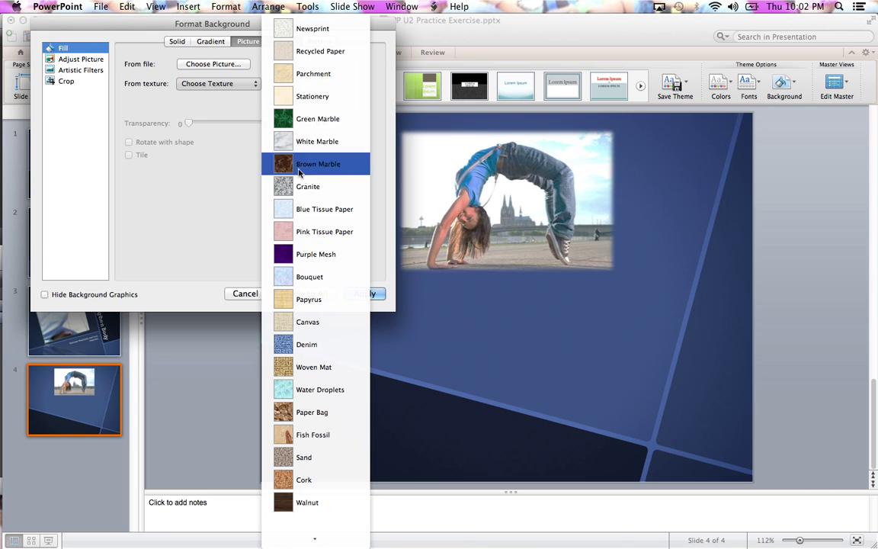
left_click(315, 344)
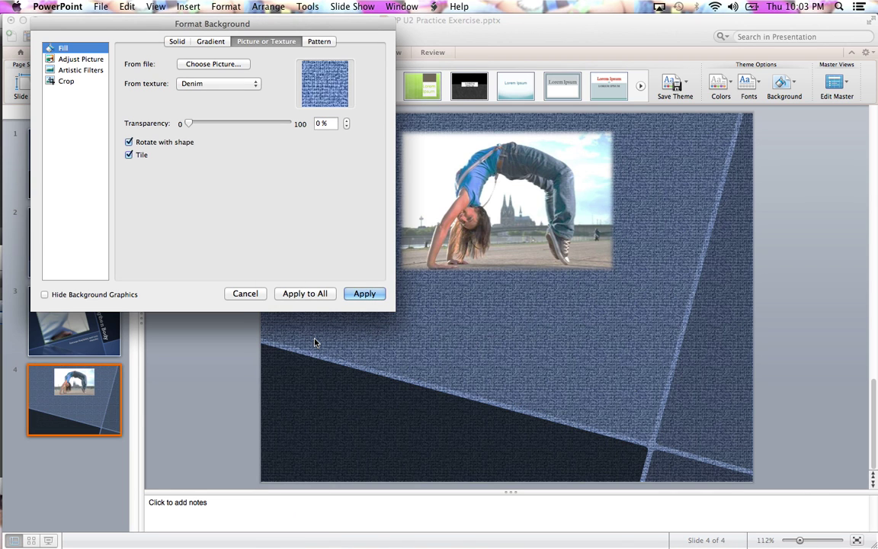
left_click(373, 294)
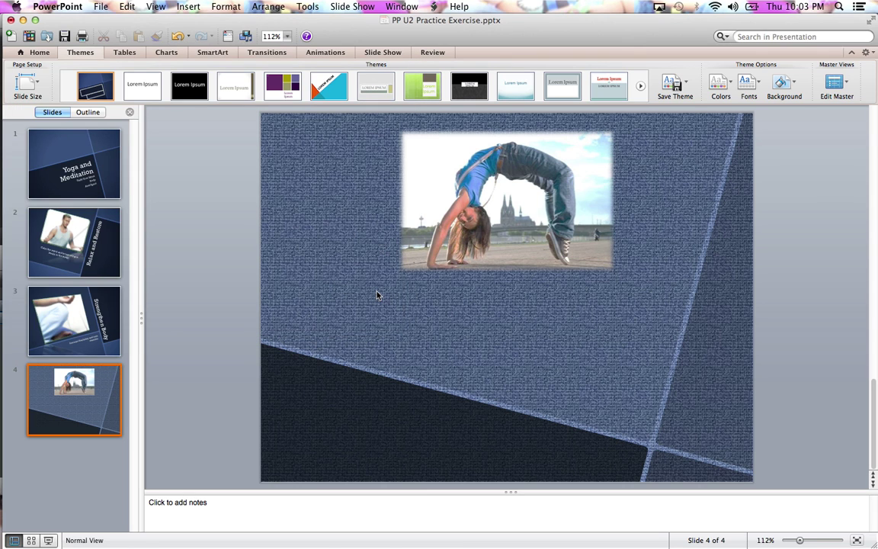
left_click(99, 158)
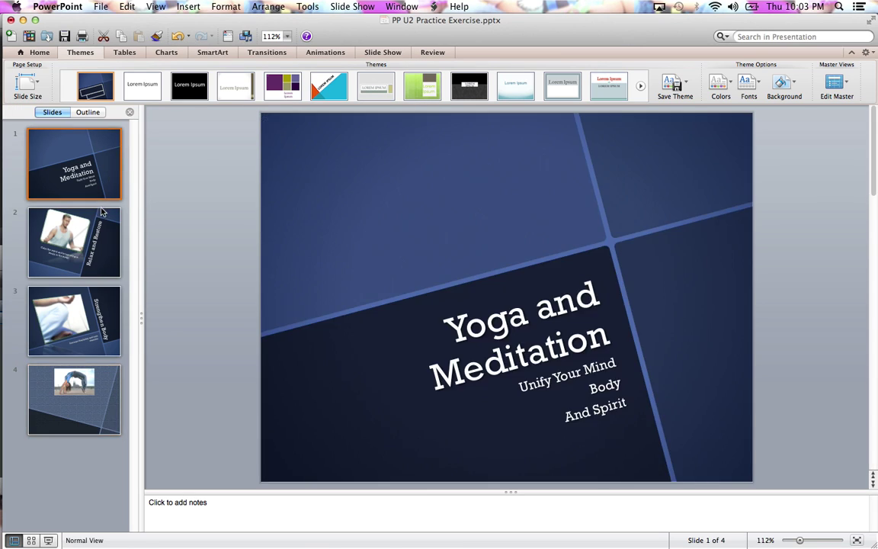
left_click(86, 210)
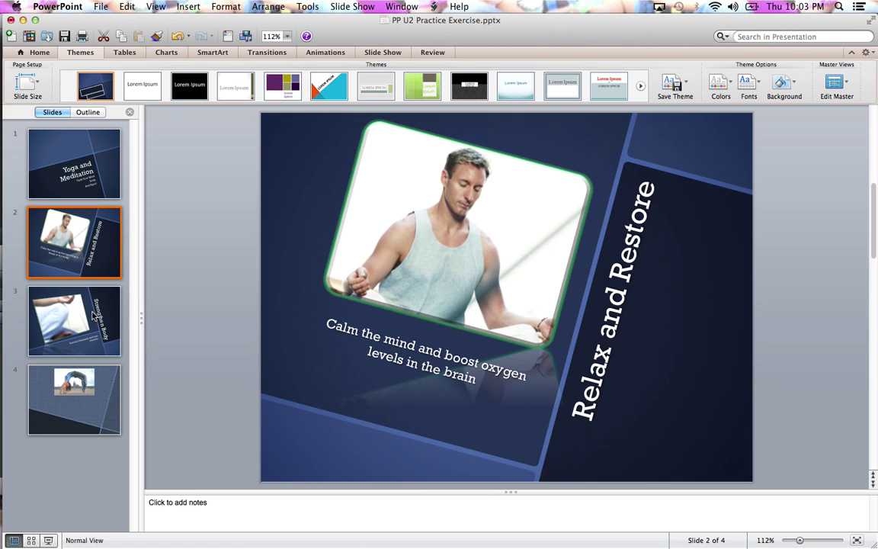
left_click(95, 314)
left_click(89, 395)
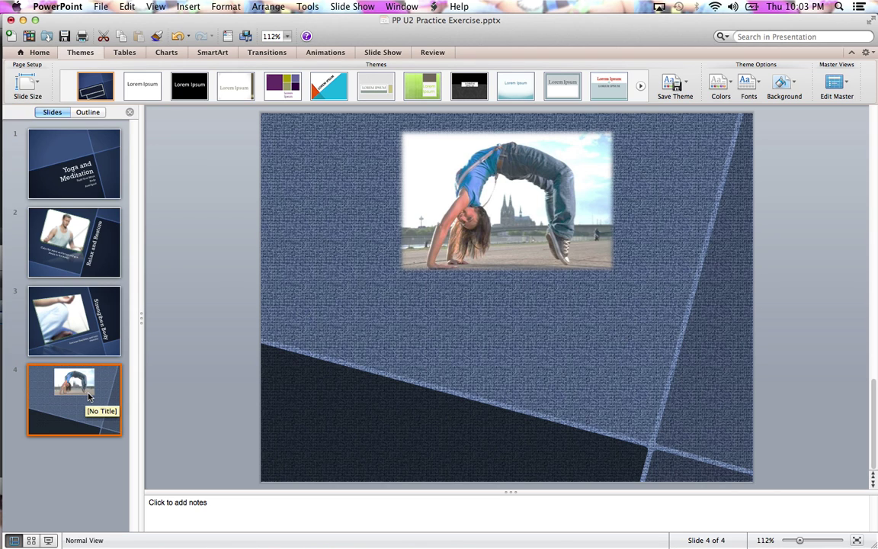
Start a picture fill for the background of slide 1 and open the picture file chooser
left_click(50, 161)
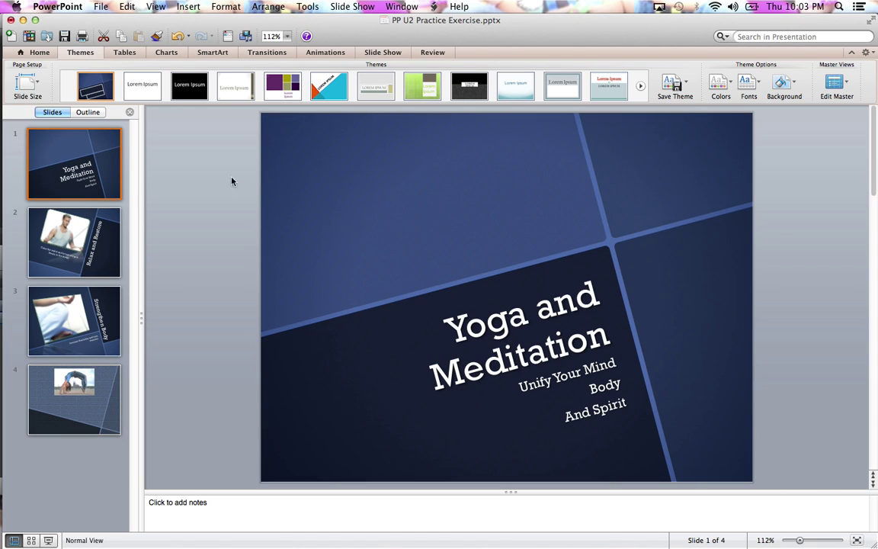
right_click(346, 208)
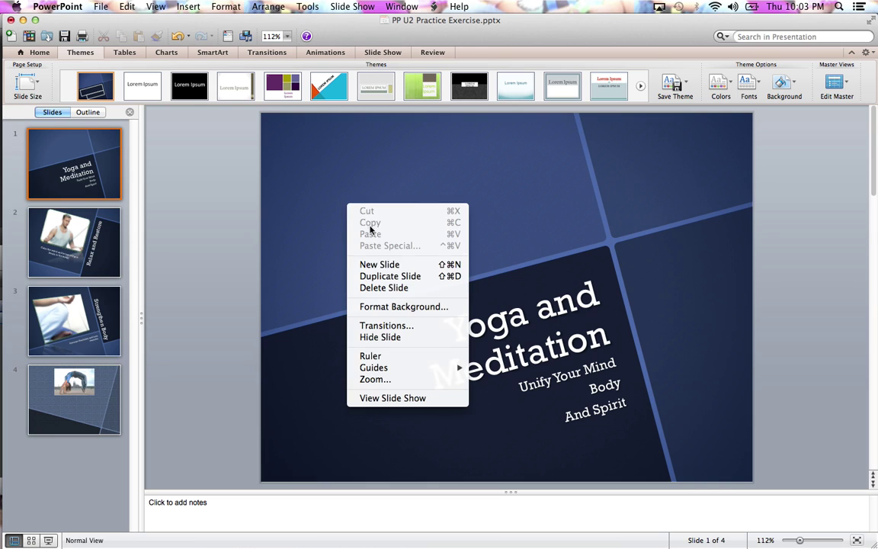
left_click(373, 307)
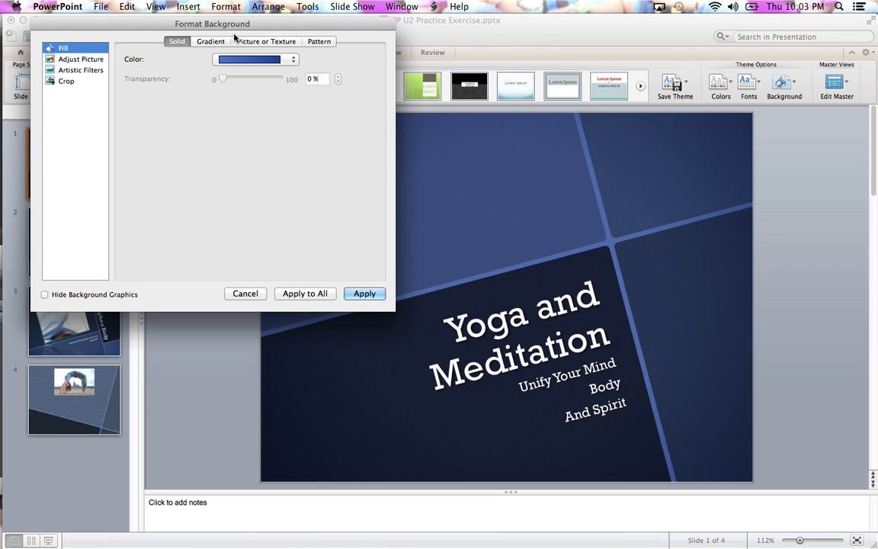
left_click(244, 40)
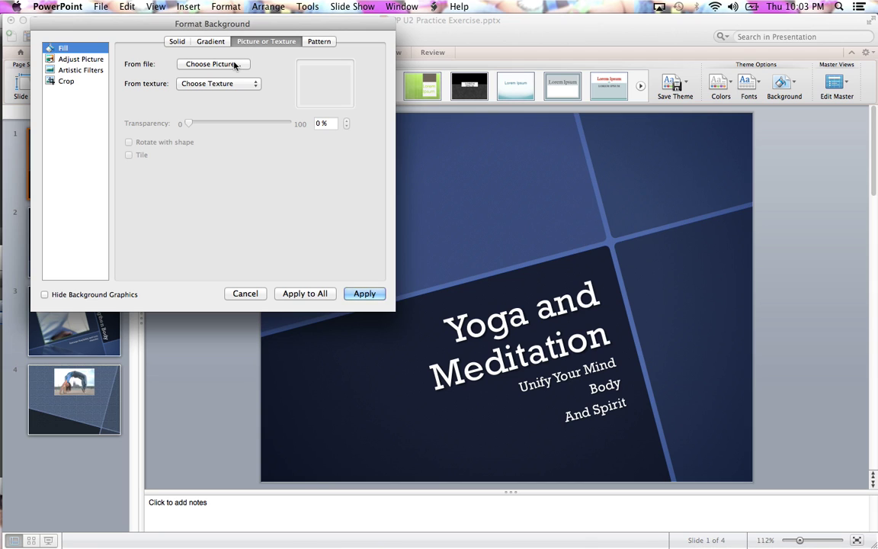
left_click(235, 65)
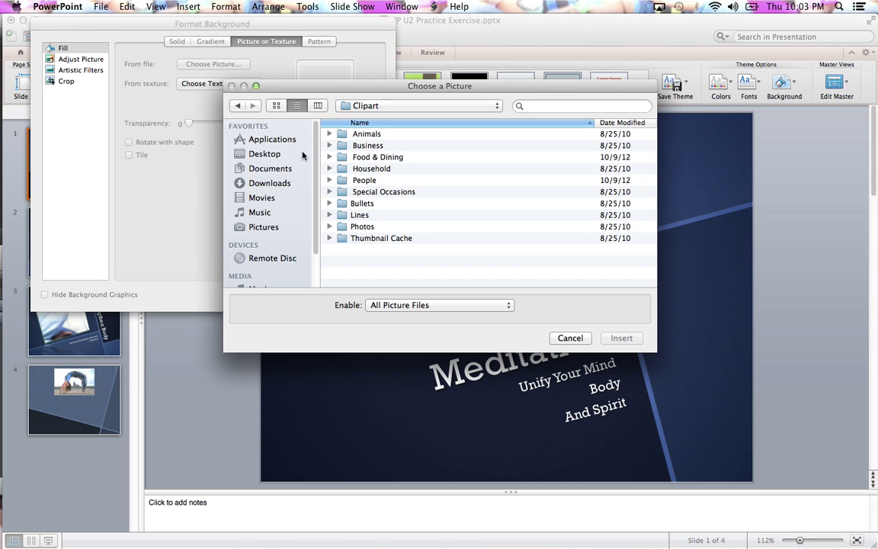
Insert Sunrise Yoga.jpg as slide 1's background from the Chapter02 folder inside Misc of PowerPoint Unit 2, under CA1 in Documents
left_click(262, 168)
double_click(361, 169)
scroll(384, 227, "down", 5)
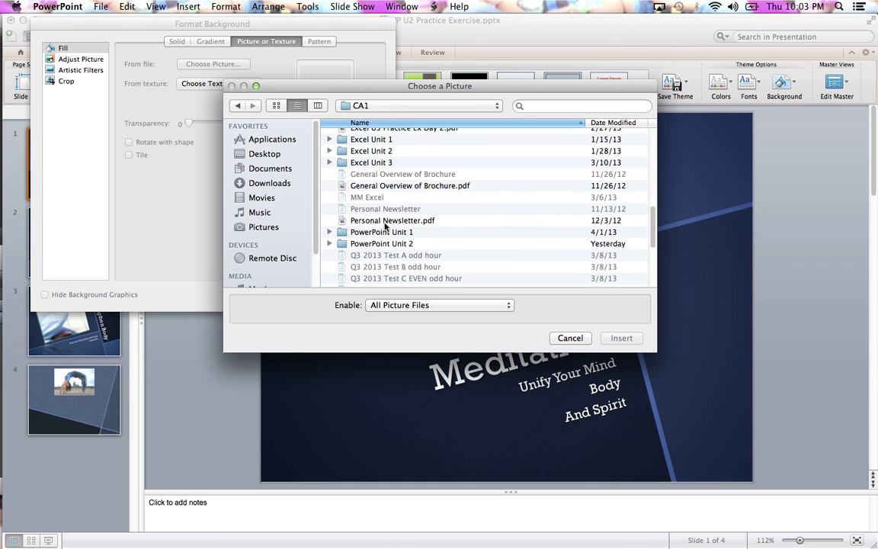
double_click(381, 244)
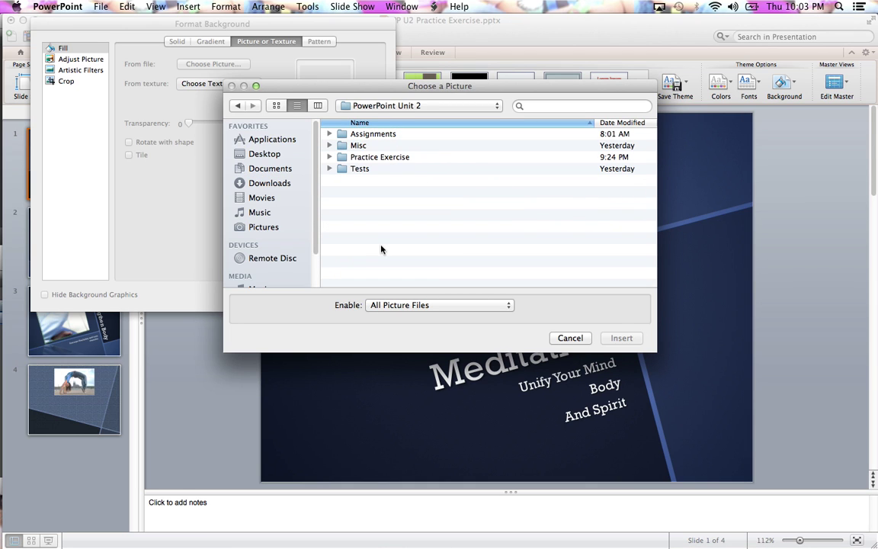
double_click(375, 136)
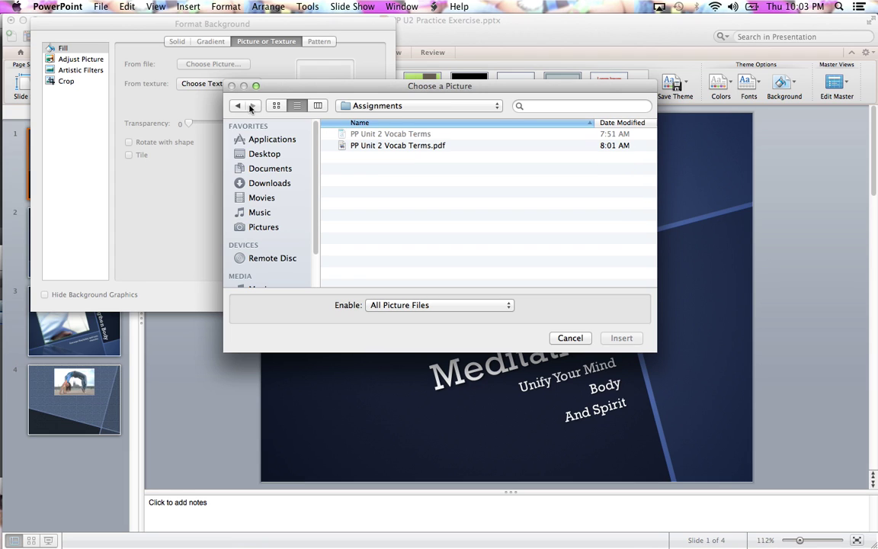
left_click(241, 109)
double_click(363, 144)
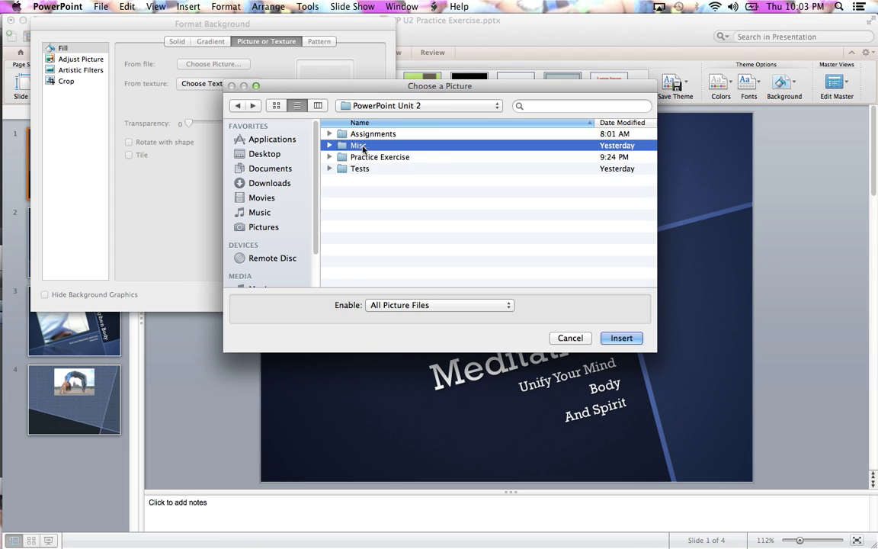
double_click(366, 135)
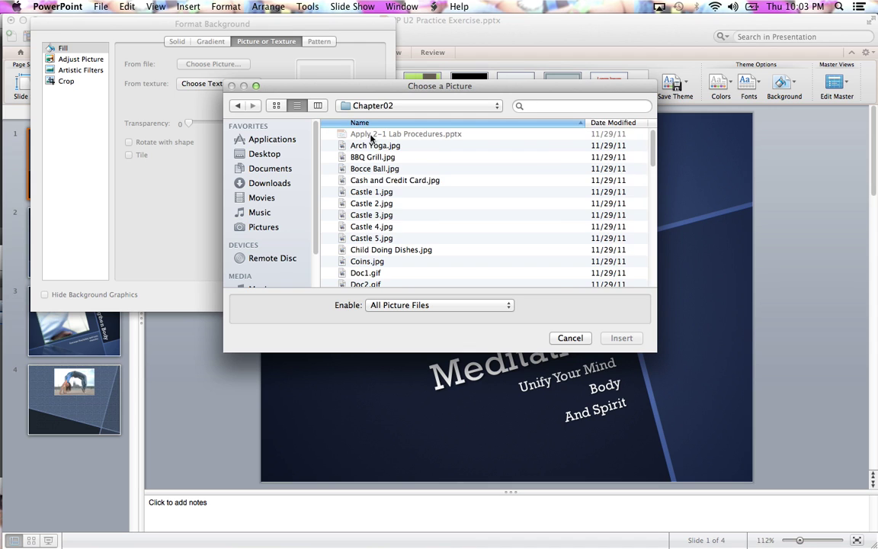
scroll(390, 226, "down", 10)
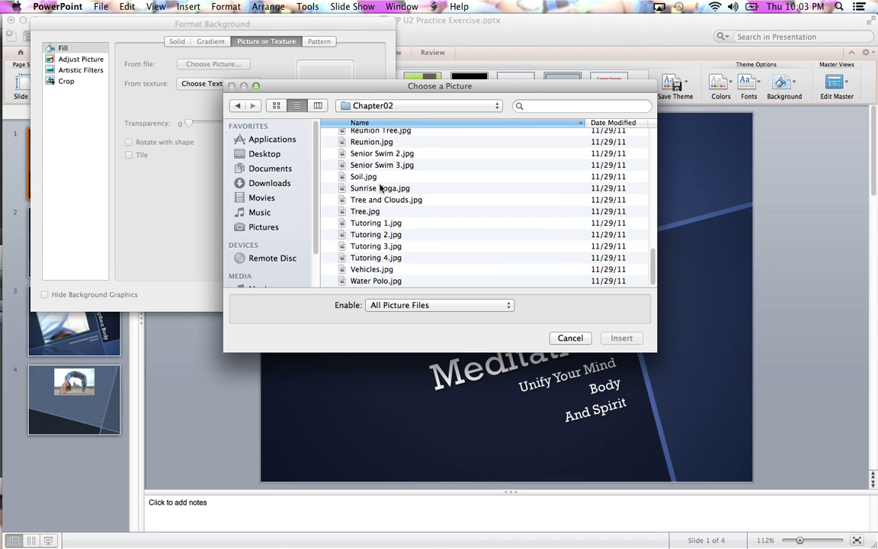
double_click(372, 189)
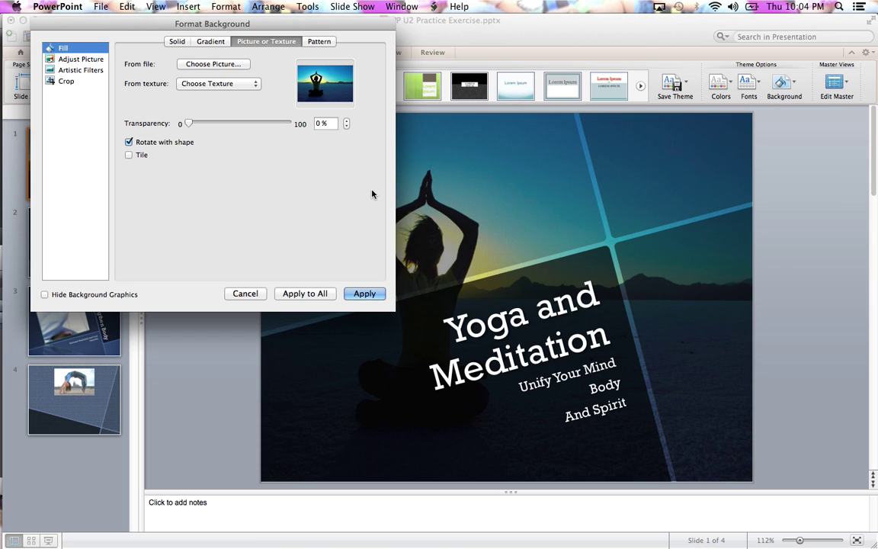
Set the transparency of slide 1's picture background to 10% and apply it to that slide only
left_click(320, 125)
type("1")
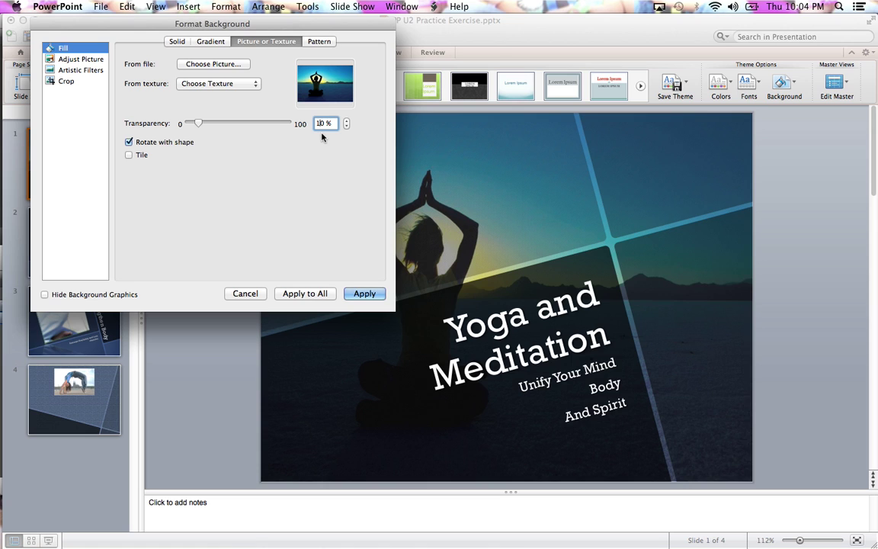
key("Return")
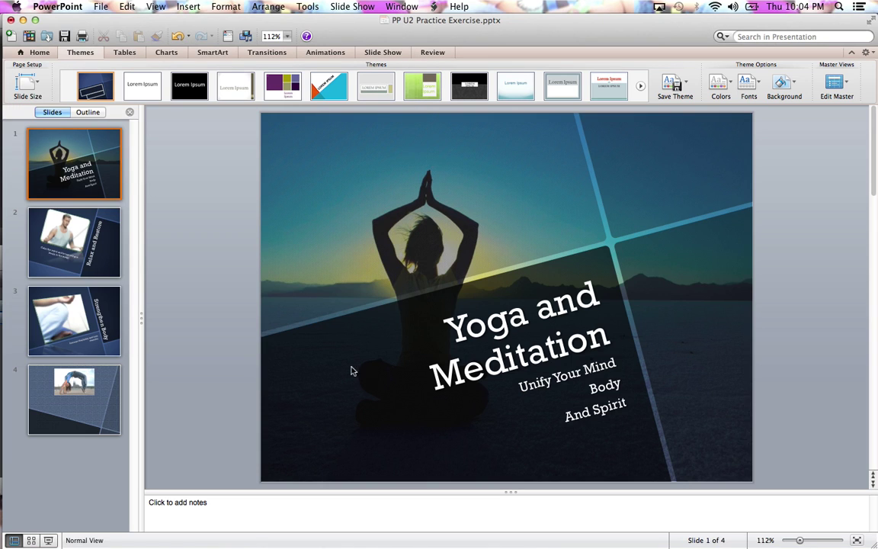
Set the transparency of slide 4's Denim texture background to 10% and apply it
left_click(59, 417)
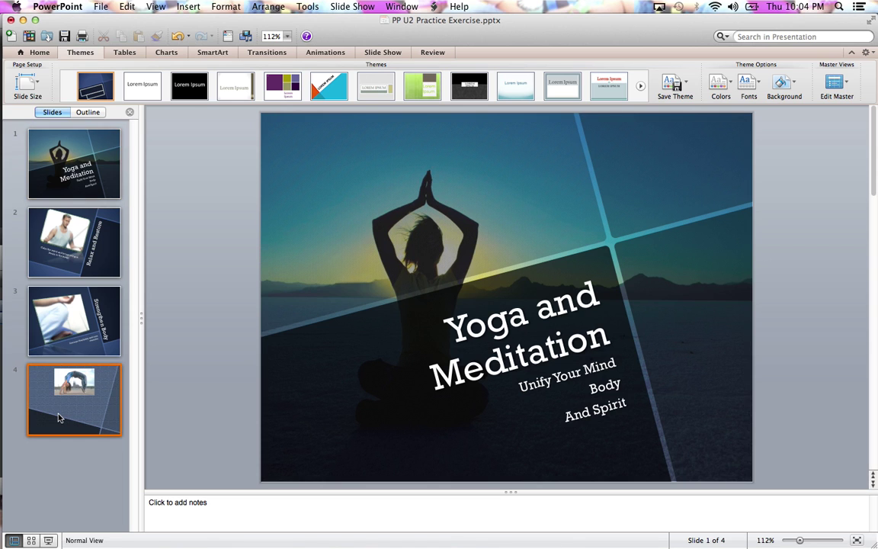
right_click(403, 319)
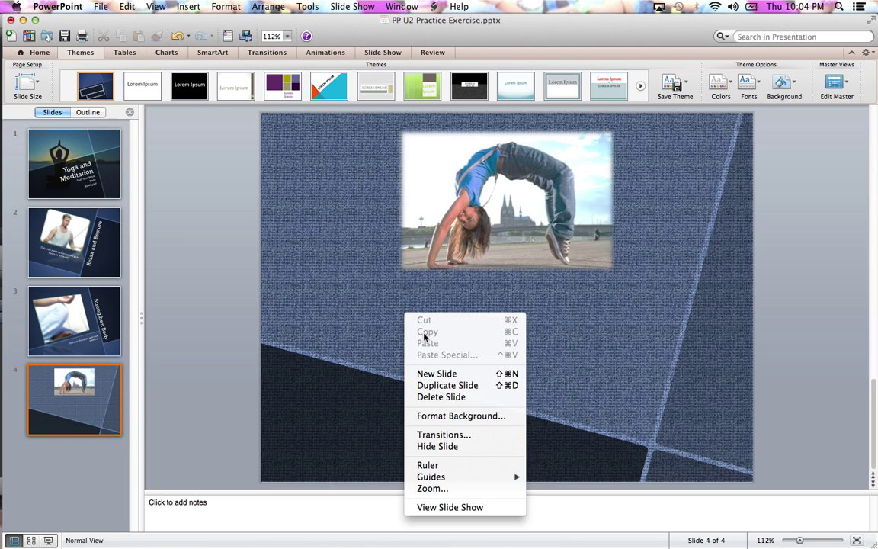
left_click(436, 416)
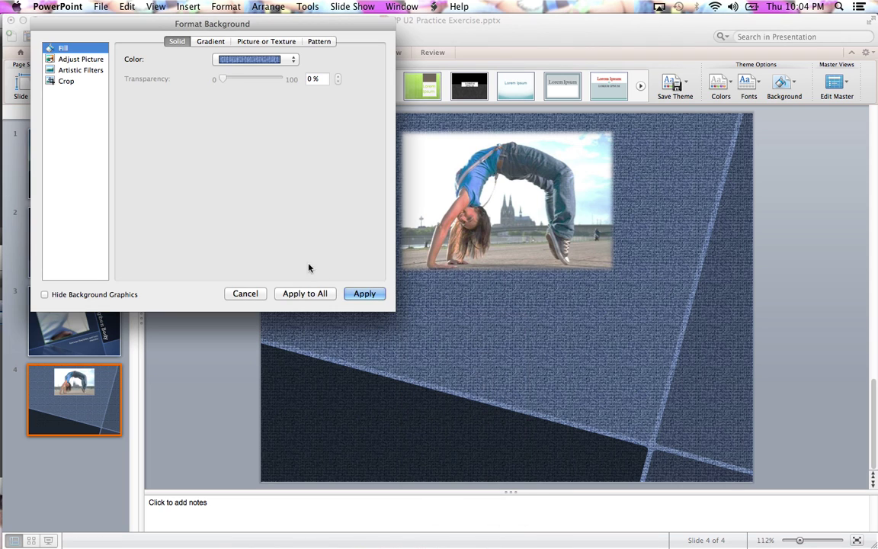
left_click(262, 42)
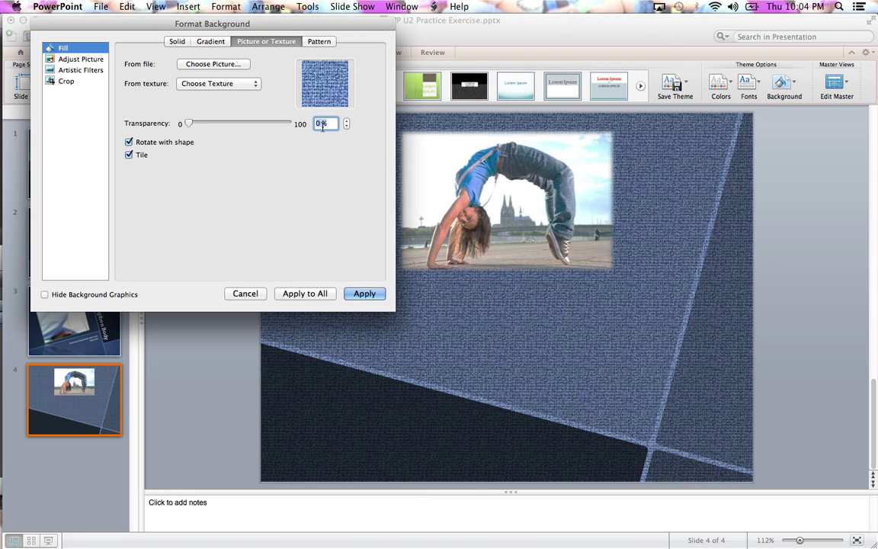
type("10")
key("Return")
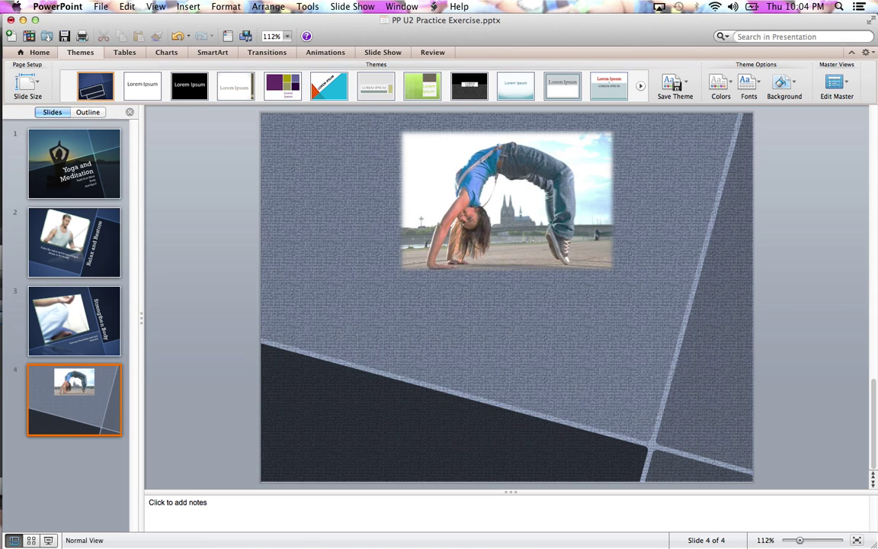
Change the font of slide 1's three-line subtitle, "Unify Your Mind Body And Spirit", to Papyrus
left_click(44, 141)
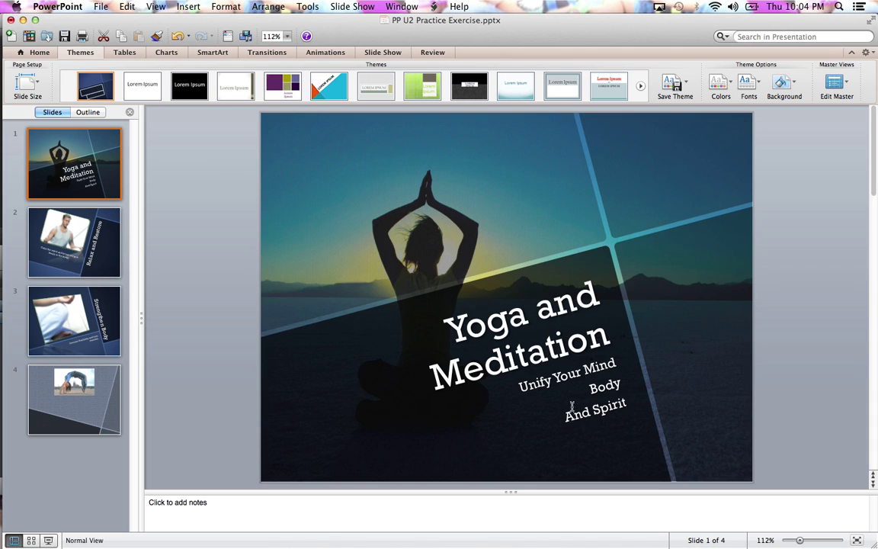
left_click(571, 405)
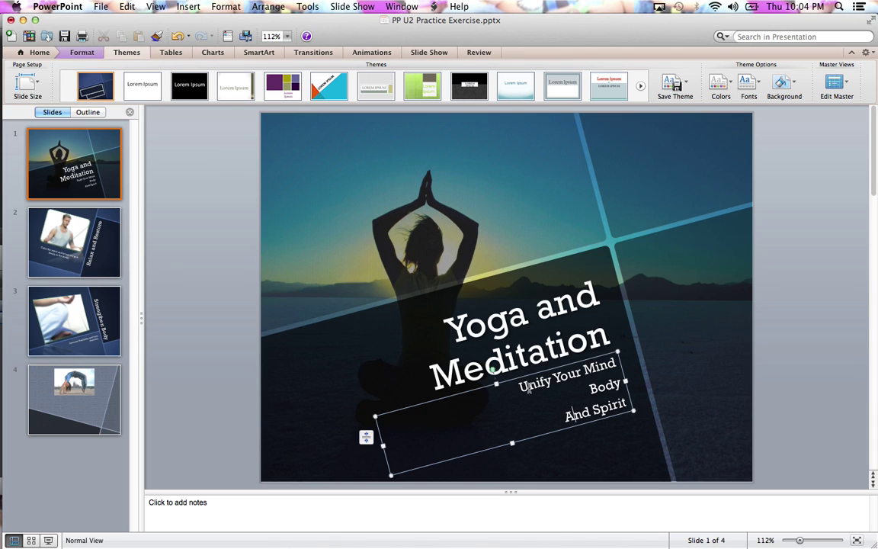
left_click_drag(517, 379, 638, 417)
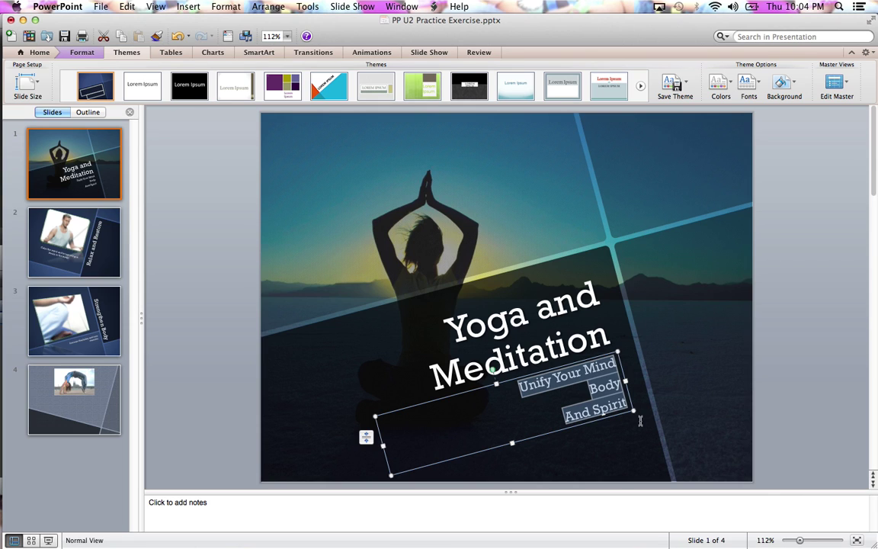
left_click(39, 52)
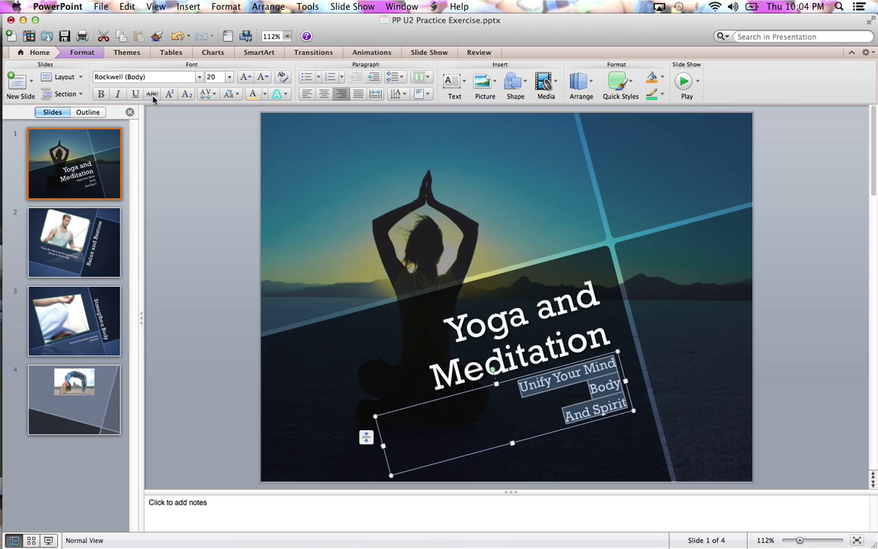
left_click(200, 79)
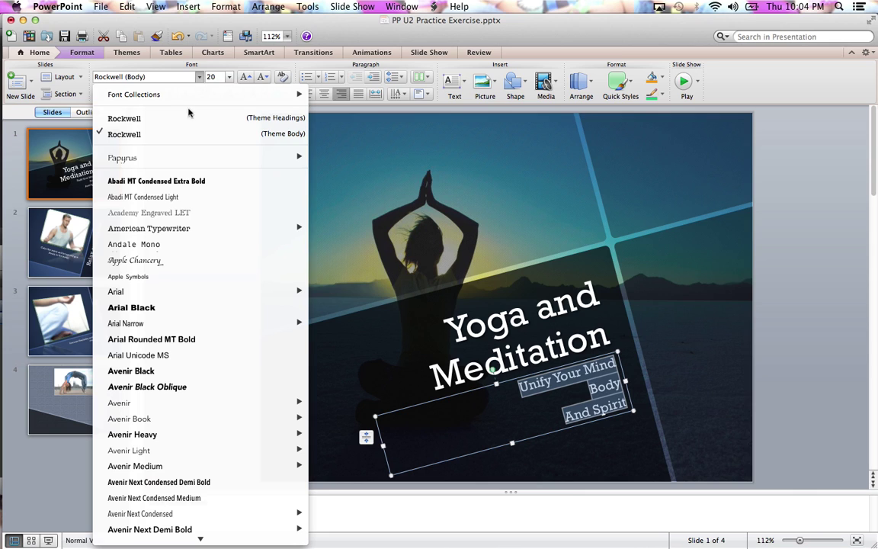
mouse_move(160, 163)
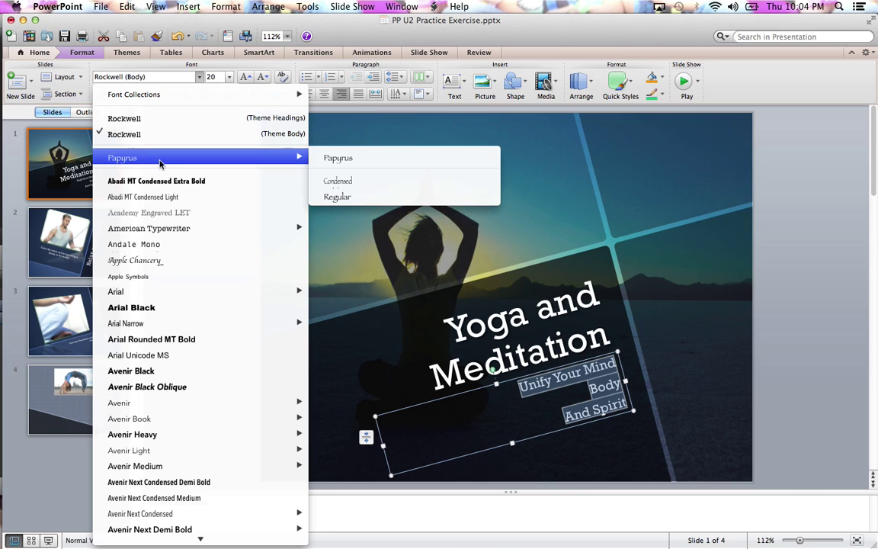
left_click(221, 155)
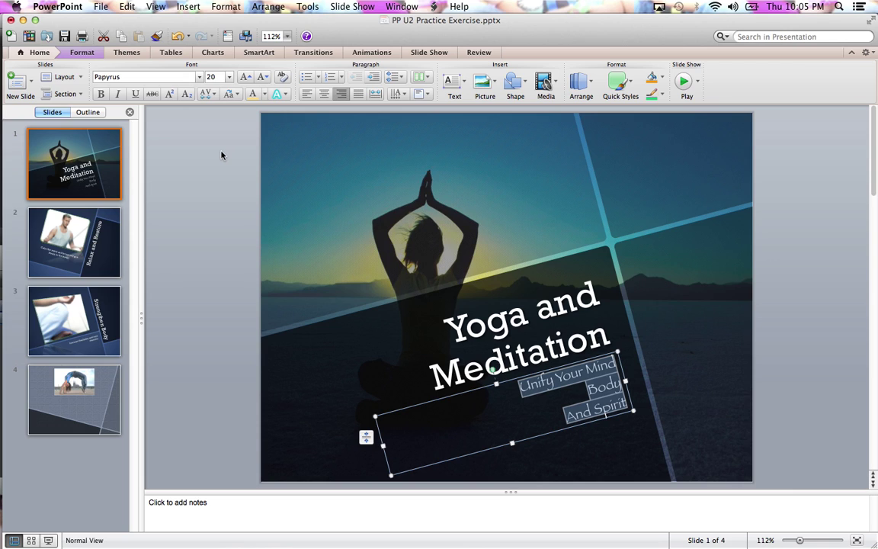
Give slide 1's subtitle text an outer shadow with a 0° angle and the lightest grey theme shade under white
left_click(286, 94)
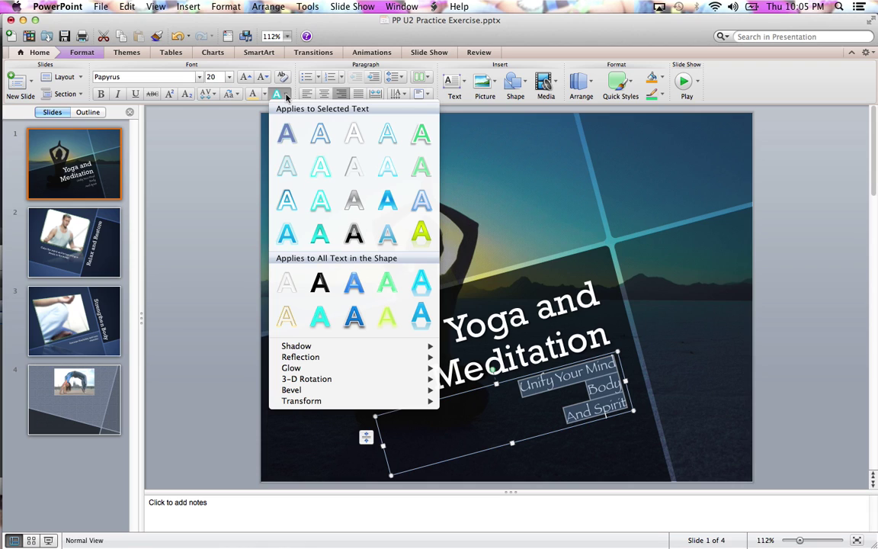
mouse_move(326, 347)
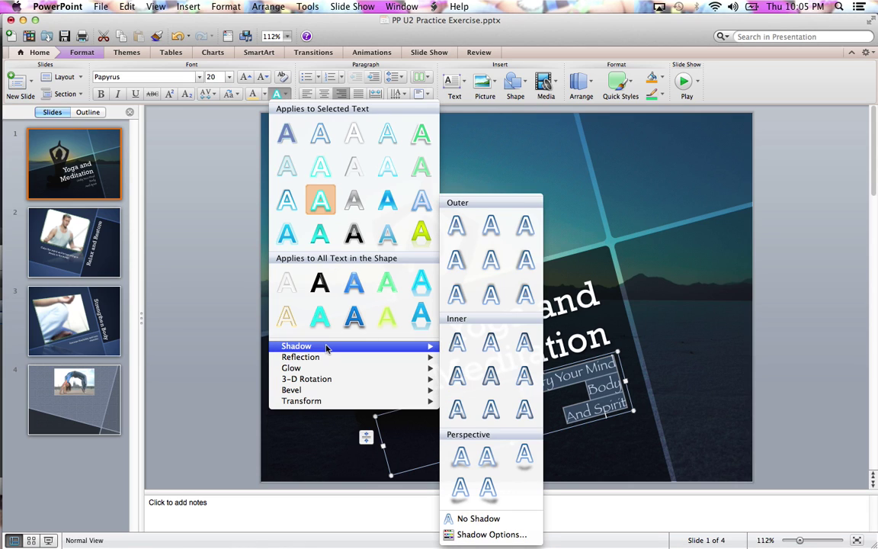
left_click(487, 534)
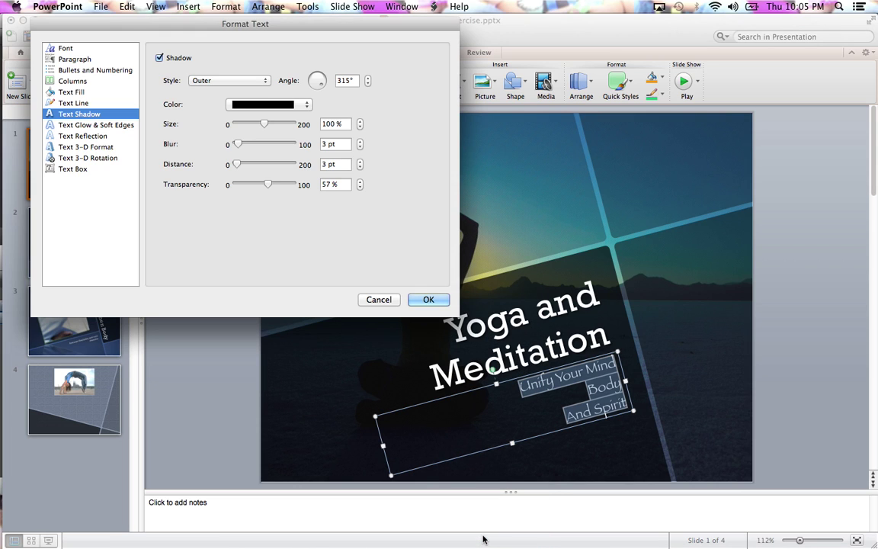
double_click(343, 82)
type("0")
left_click(307, 104)
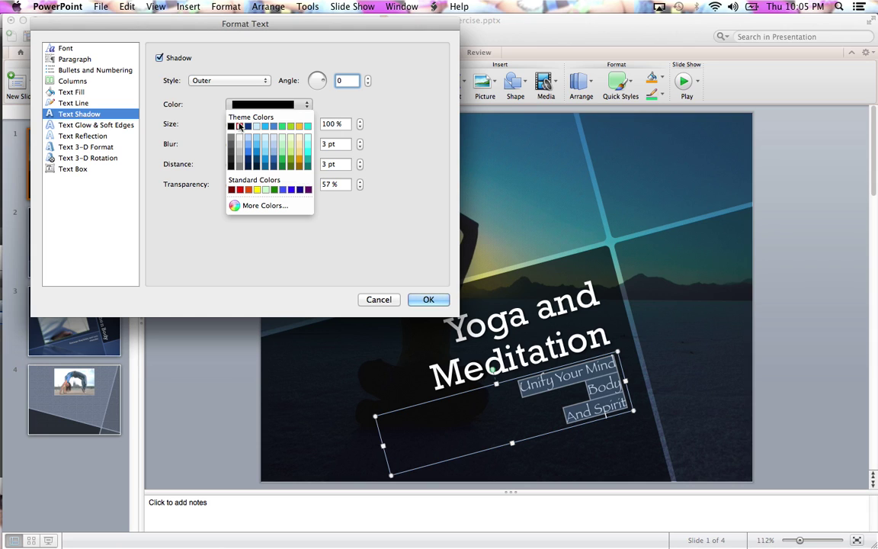
left_click(238, 139)
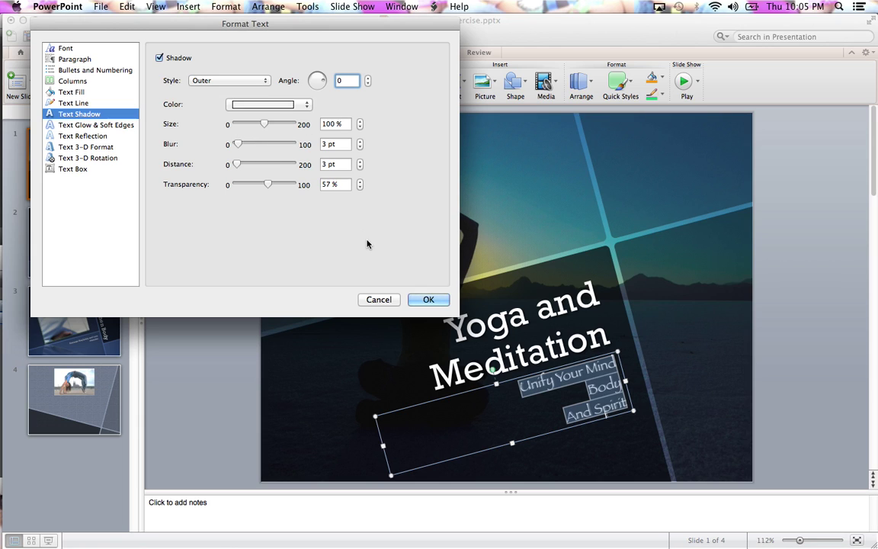
left_click(428, 299)
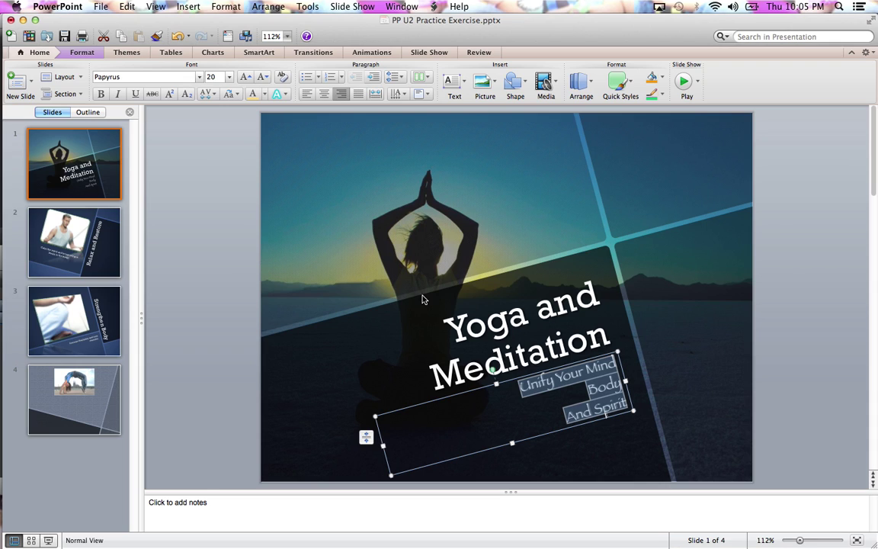
Open the font colour choices for slide 1's selected subtitle text
left_click(264, 94)
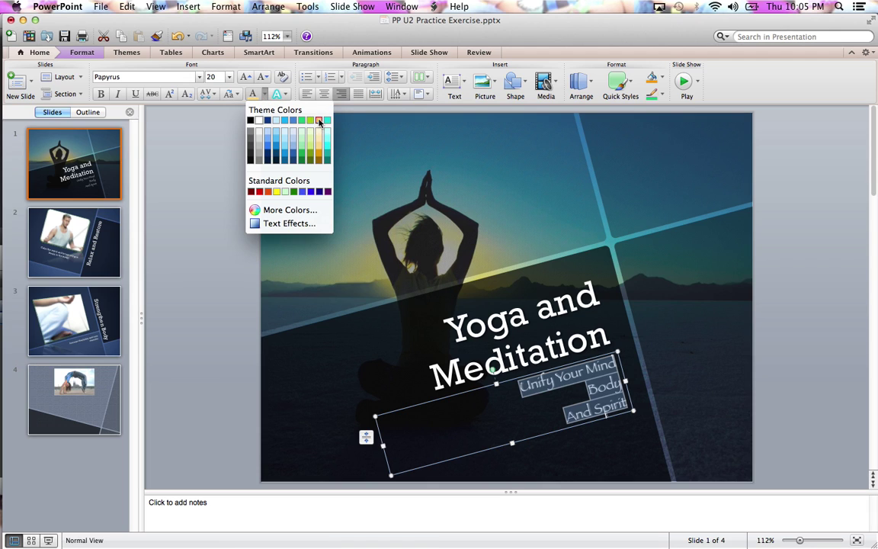